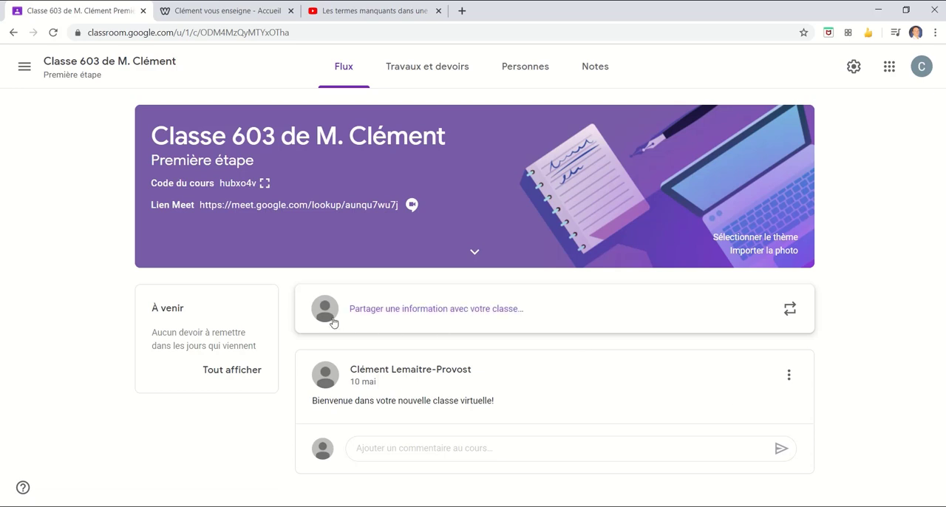
- Start a new class announcement with the text "J'ai déposé un nouveau quiz dans les travaux."
{"action": "left_click", "coordinate": [514, 319]}
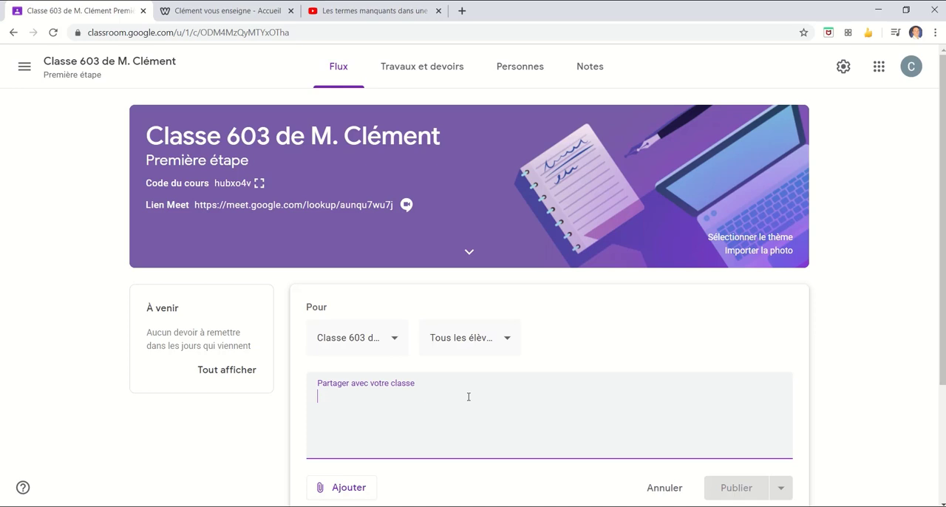
{"action": "type", "text": "J"}
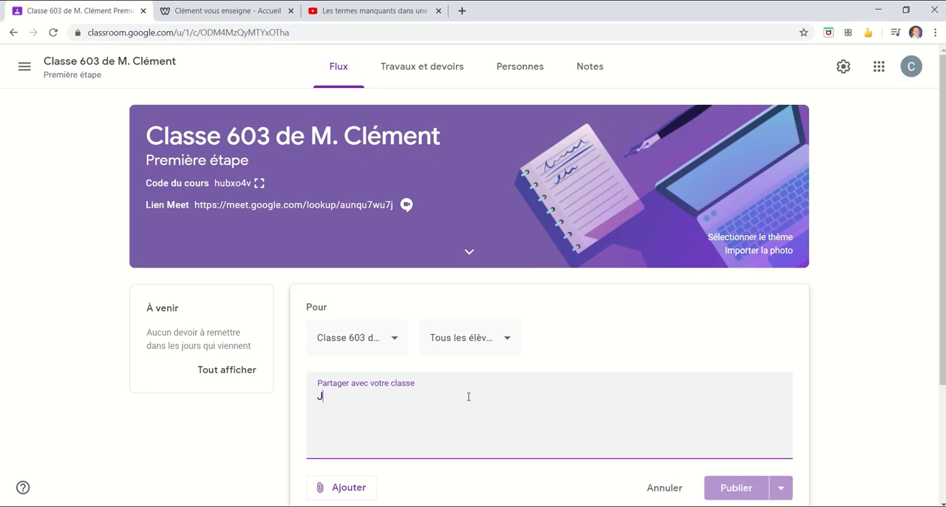
{"action": "type", "text": "'ai déposé un nou"}
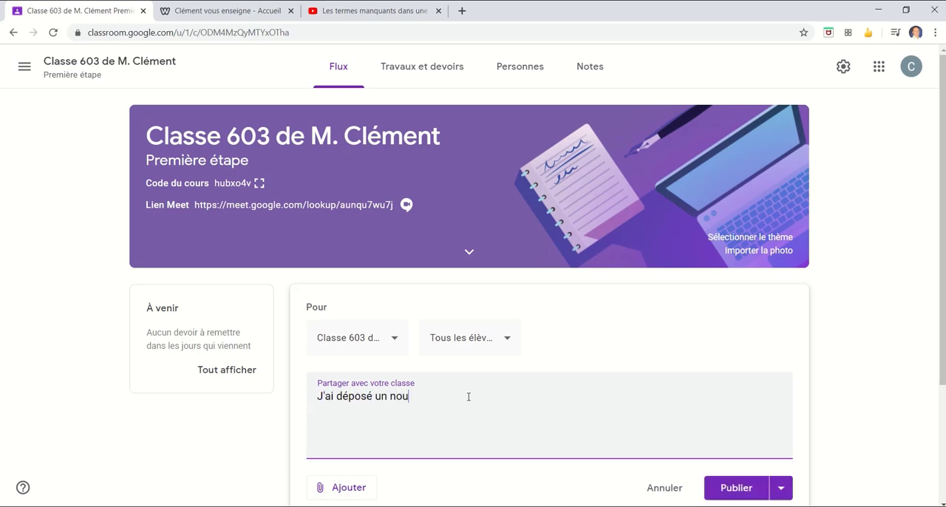
{"action": "type", "text": "veau quiz dans les travaux."}
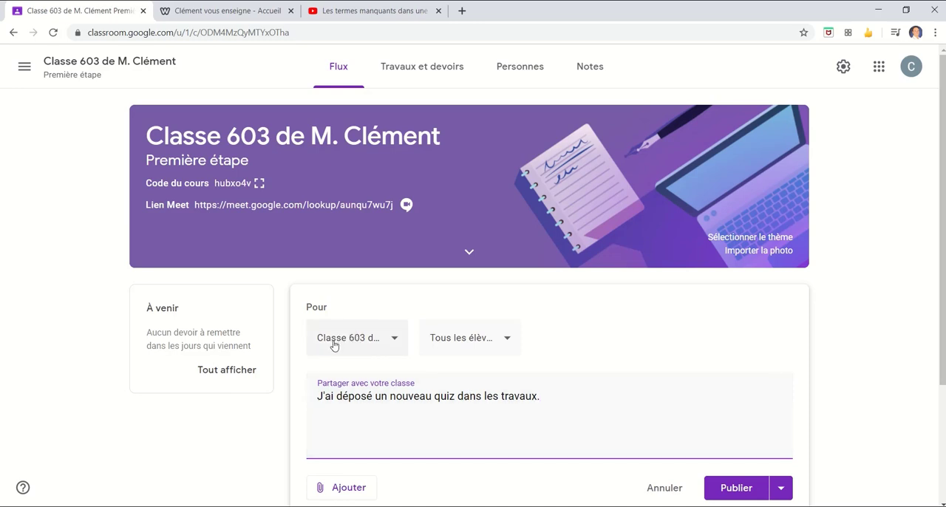
- Review which classes and which students the announcement can be addressed to, keeping Classe 603 and all students selected
{"action": "left_click", "coordinate": [395, 340]}
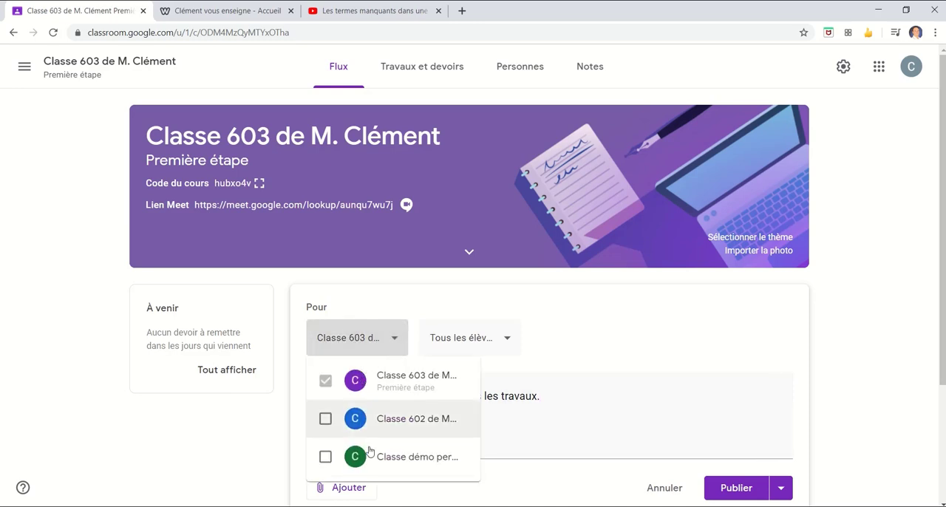
{"action": "left_click", "coordinate": [390, 311]}
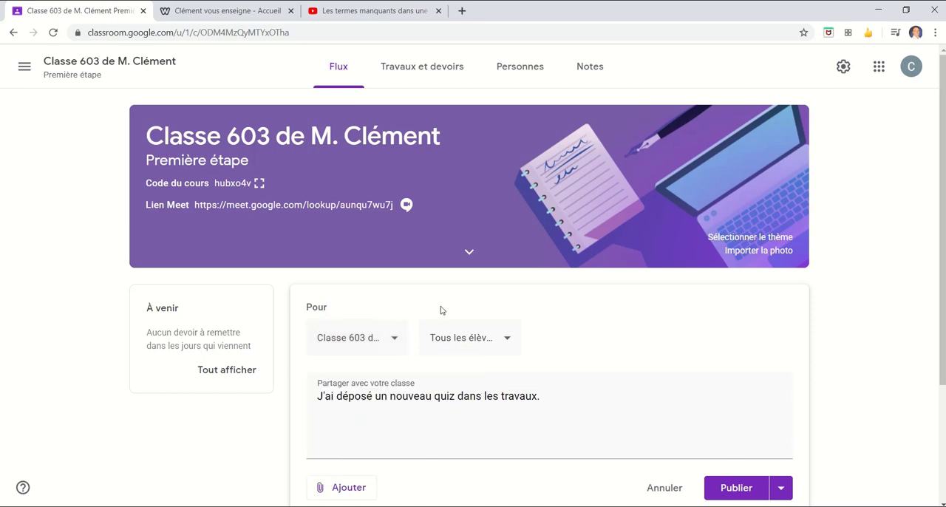
{"action": "left_click", "coordinate": [508, 343]}
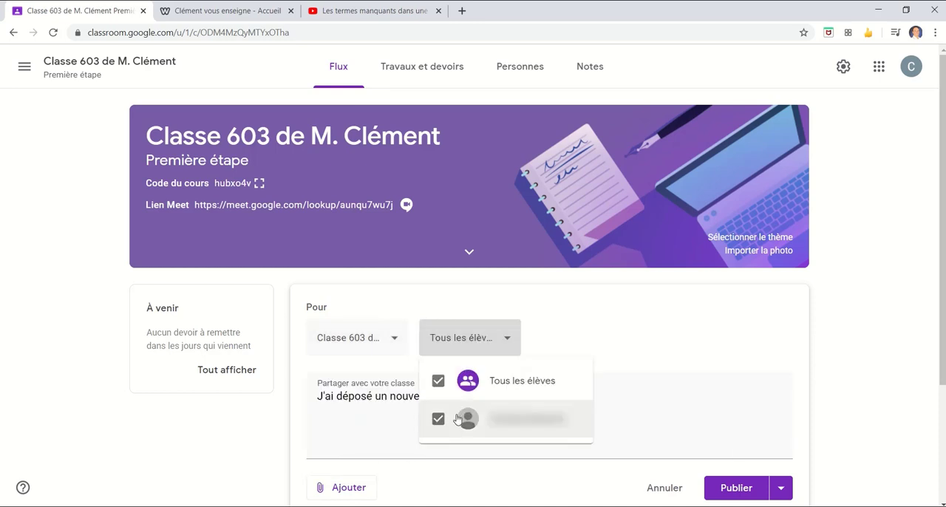
{"action": "left_click", "coordinate": [645, 352]}
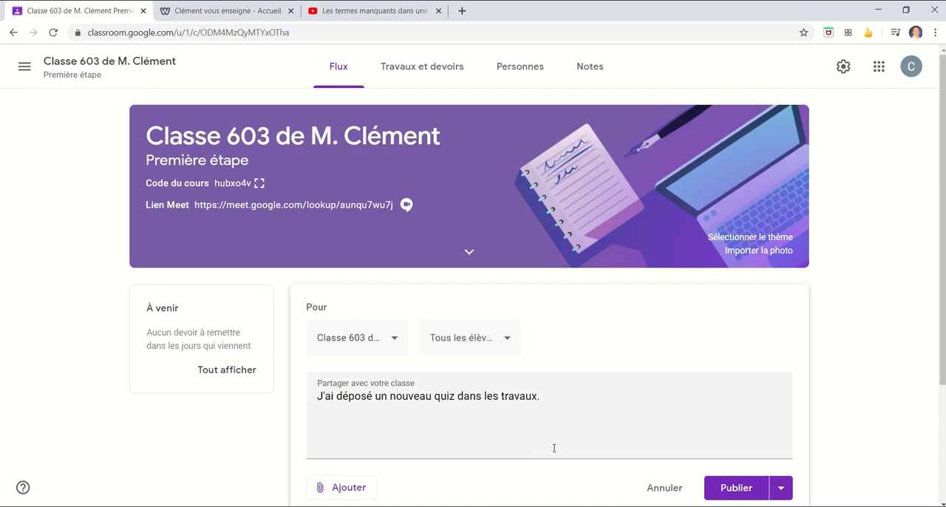
- Publish the quiz announcement to the class stream and view the options available for the new post
{"action": "scroll", "coordinate": [554, 448], "scroll_direction": "down", "scroll_amount": 1}
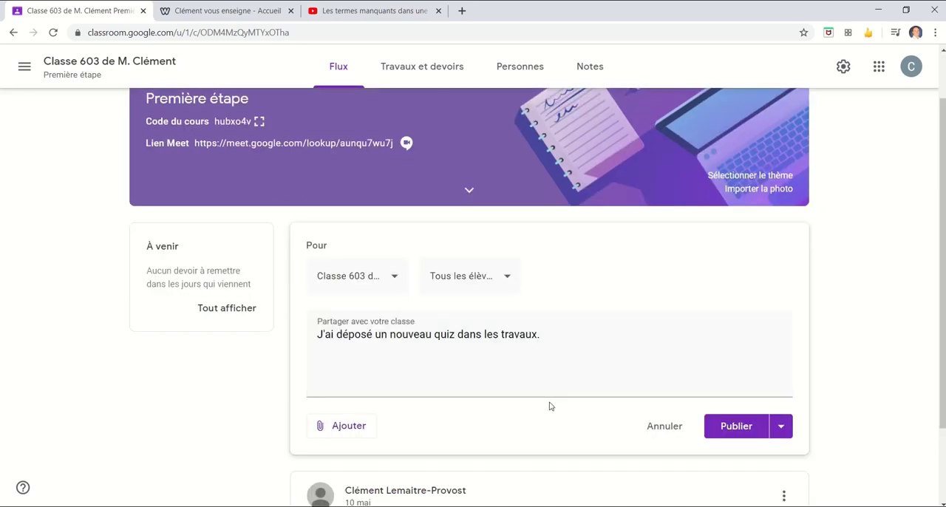
{"action": "left_click", "coordinate": [739, 429]}
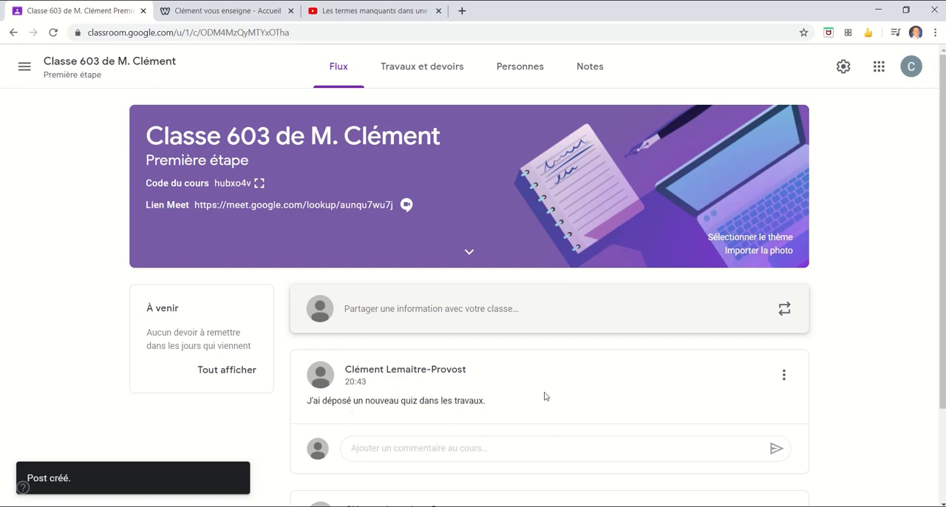
{"action": "left_click", "coordinate": [784, 378]}
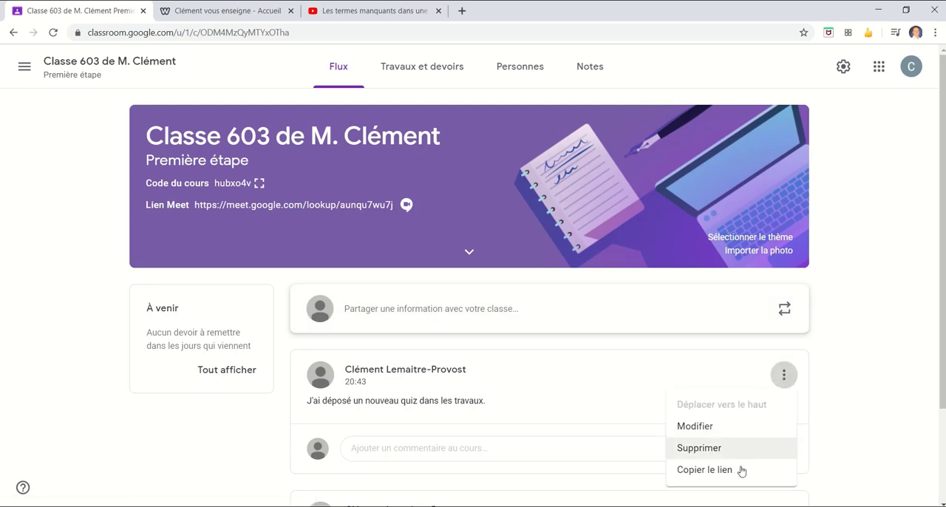
{"action": "left_click", "coordinate": [849, 414]}
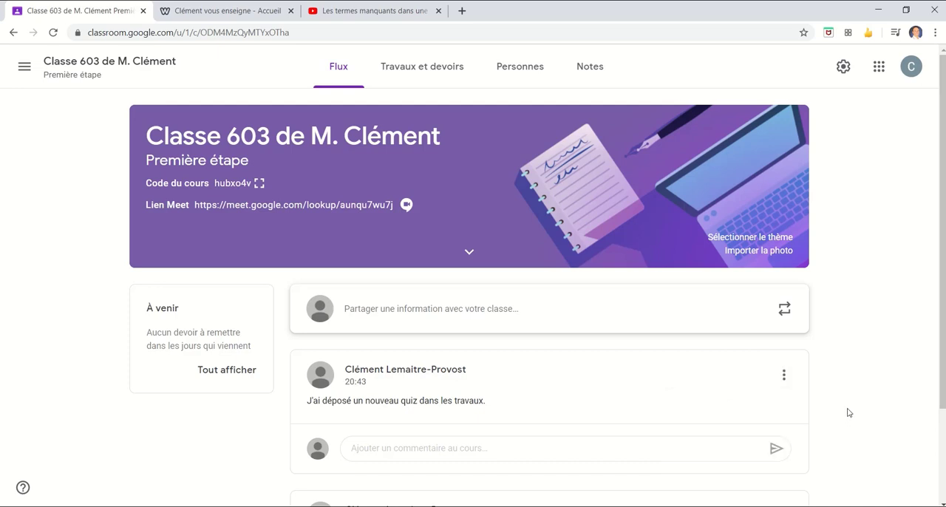
{"action": "left_click", "coordinate": [507, 323]}
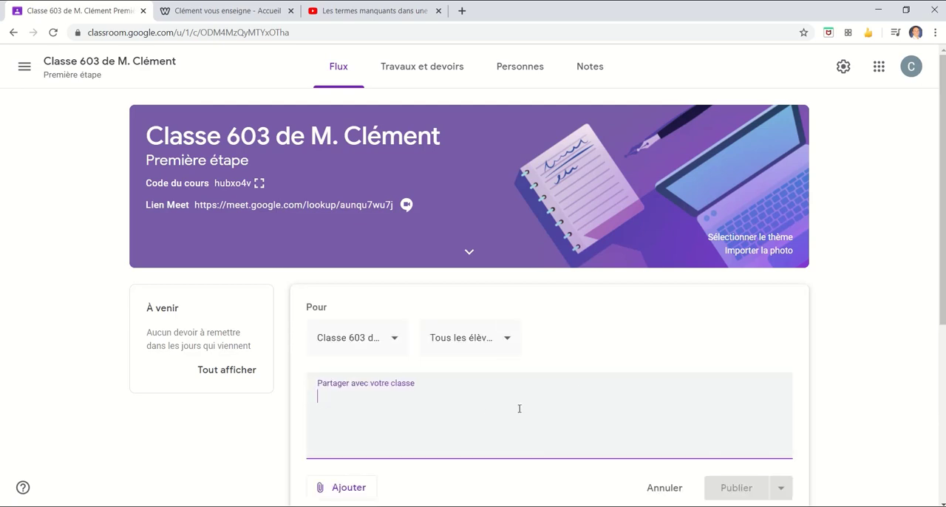
{"action": "scroll", "coordinate": [422, 402], "scroll_direction": "down", "scroll_amount": 1}
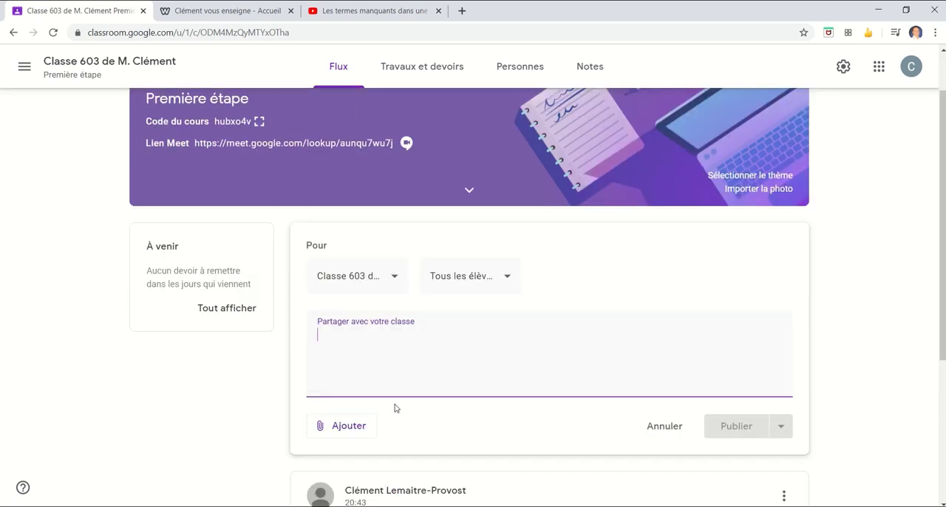
{"action": "left_click", "coordinate": [345, 435]}
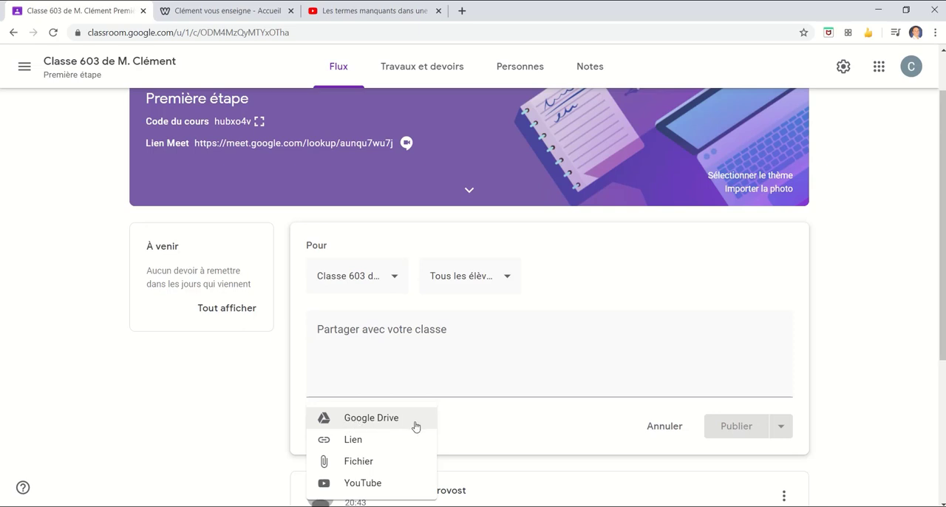
{"action": "left_click", "coordinate": [355, 446]}
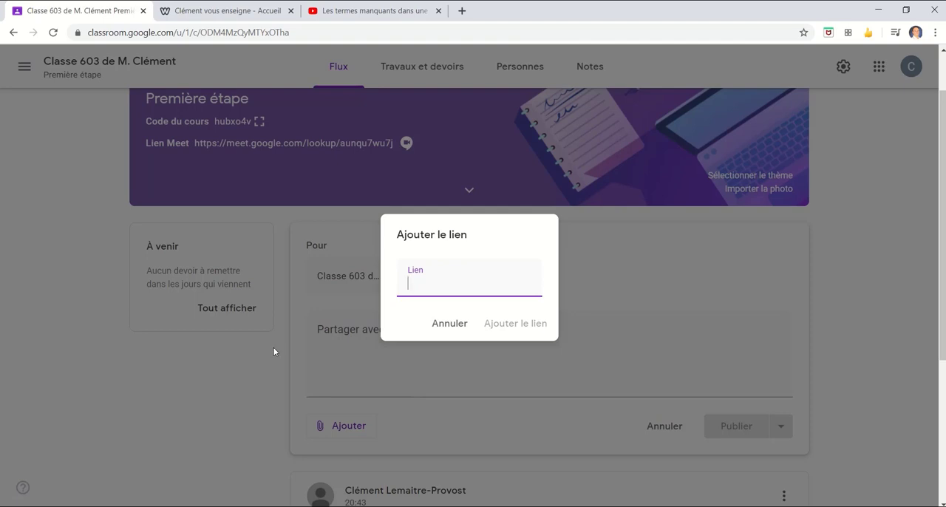
{"action": "left_click", "coordinate": [175, 12]}
{"action": "left_click", "coordinate": [151, 31]}
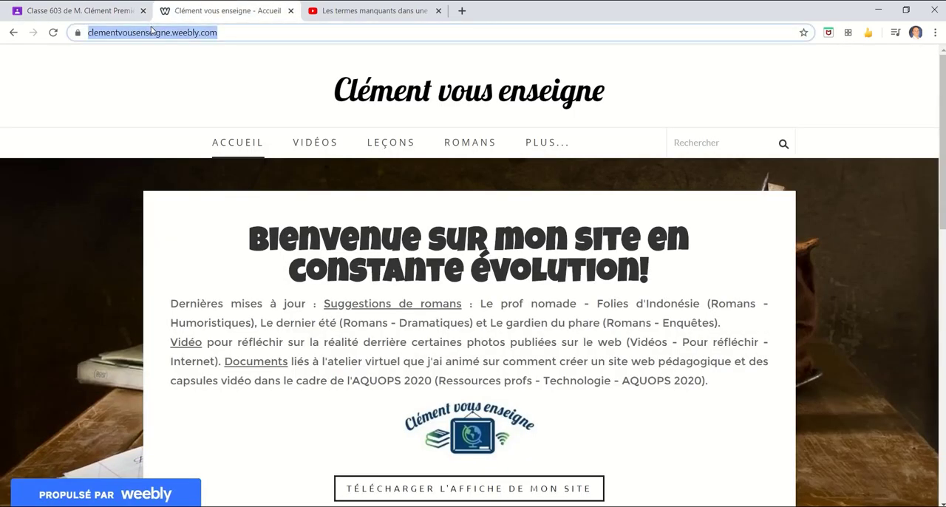
{"action": "left_click", "coordinate": [75, 9]}
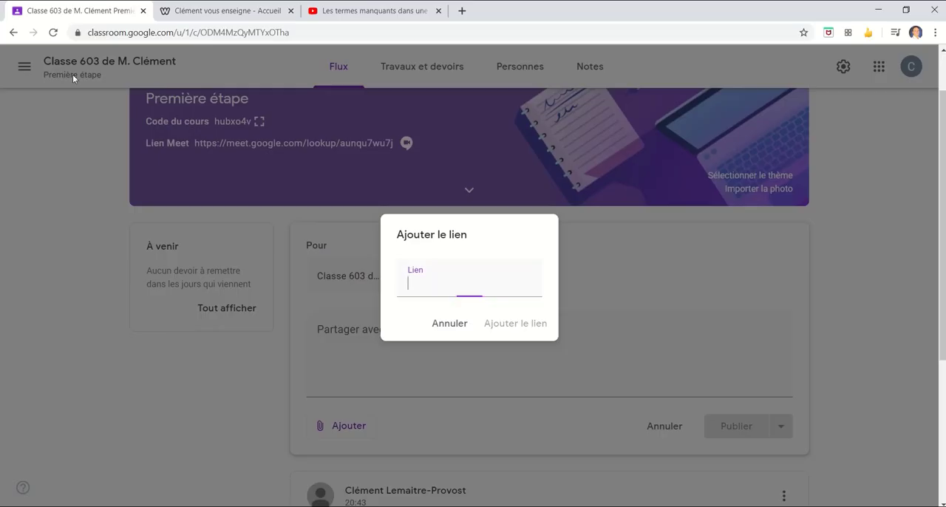
{"action": "key", "text": "ctrl+v"}
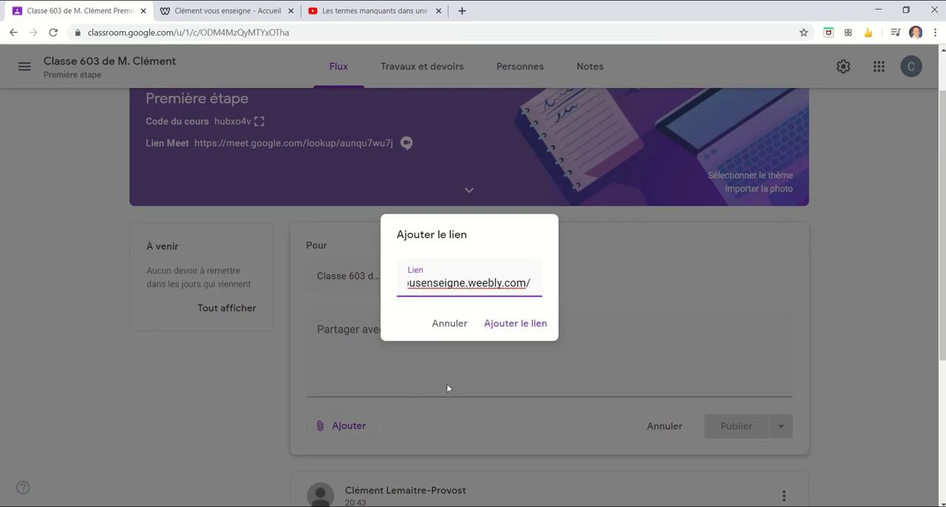
{"action": "left_click", "coordinate": [517, 331]}
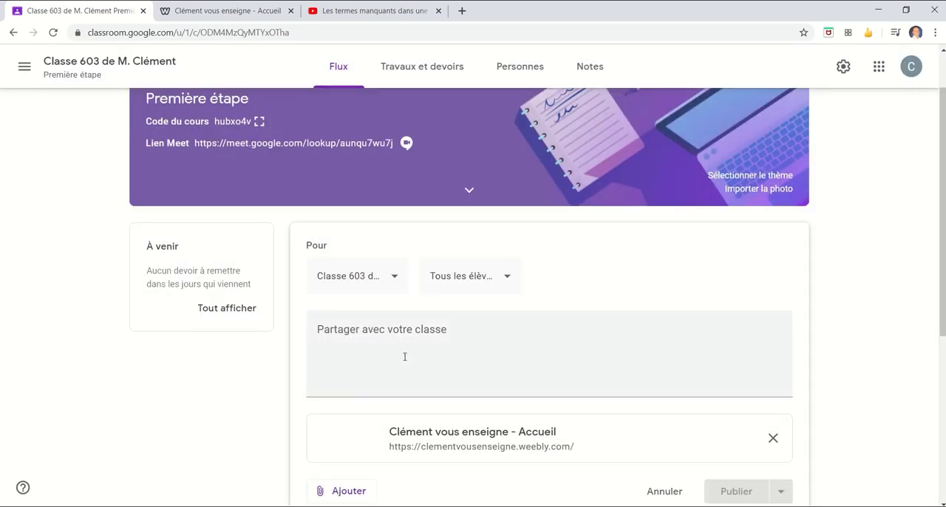
- Add the message "Voici un excellent site pour réviser." to the link announcement and publish it
{"action": "left_click", "coordinate": [403, 349]}
{"action": "type", "text": "Voi"}
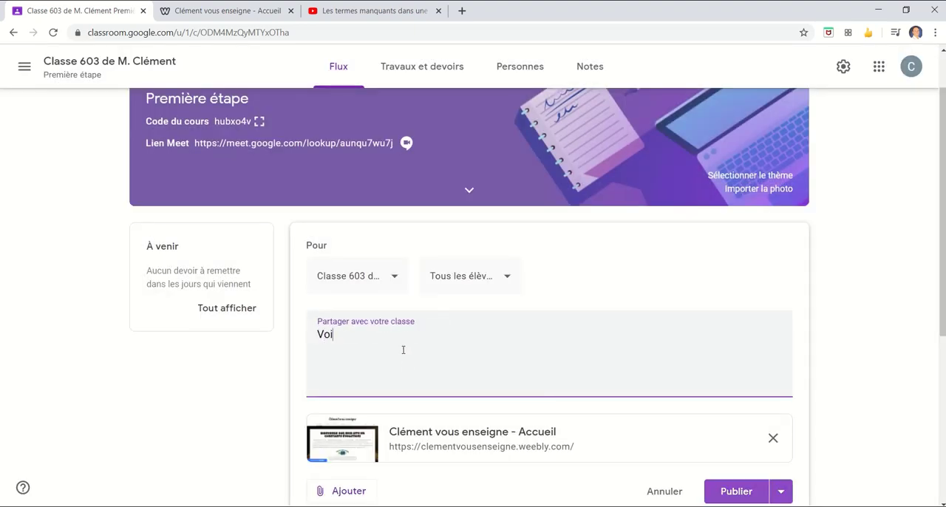
{"action": "type", "text": "ci un excelle"}
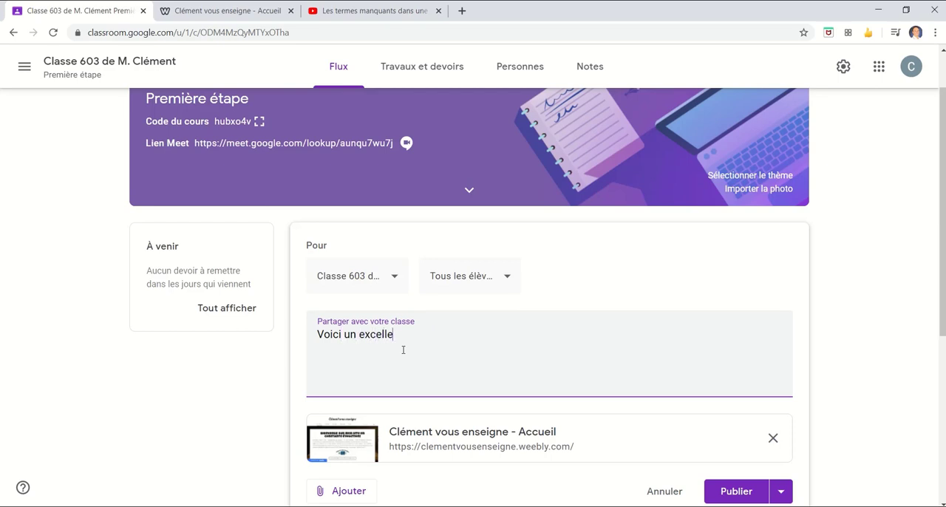
{"action": "type", "text": "nt site pour réviser."}
{"action": "scroll", "coordinate": [509, 384], "scroll_direction": "down", "scroll_amount": 1}
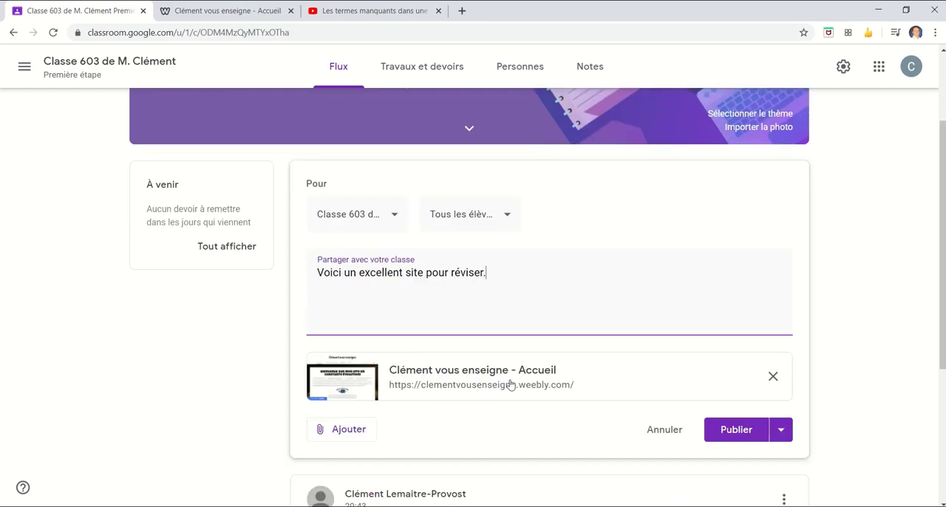
{"action": "left_click", "coordinate": [730, 429]}
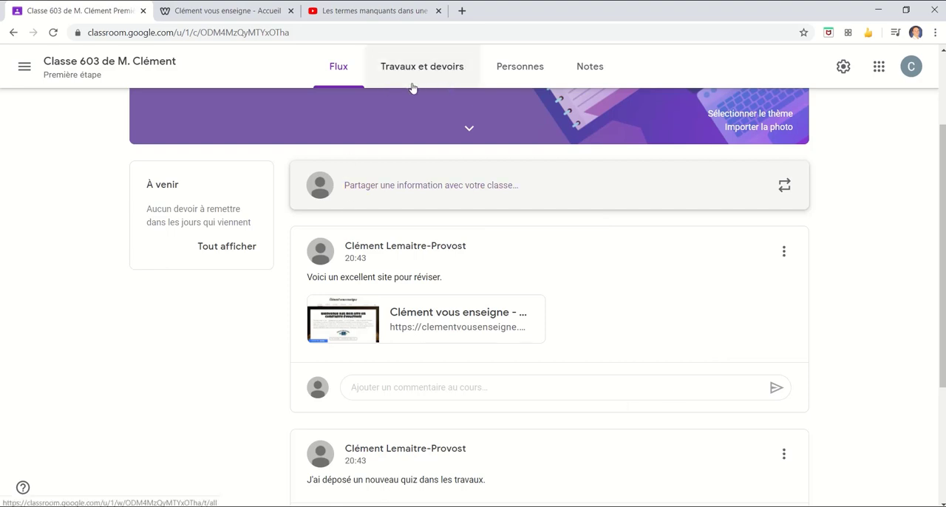
- Start a new announcement and attach the file "Agenda 14 au 18 mai.docx" from the computer's Classroom folder
{"action": "left_click", "coordinate": [497, 189]}
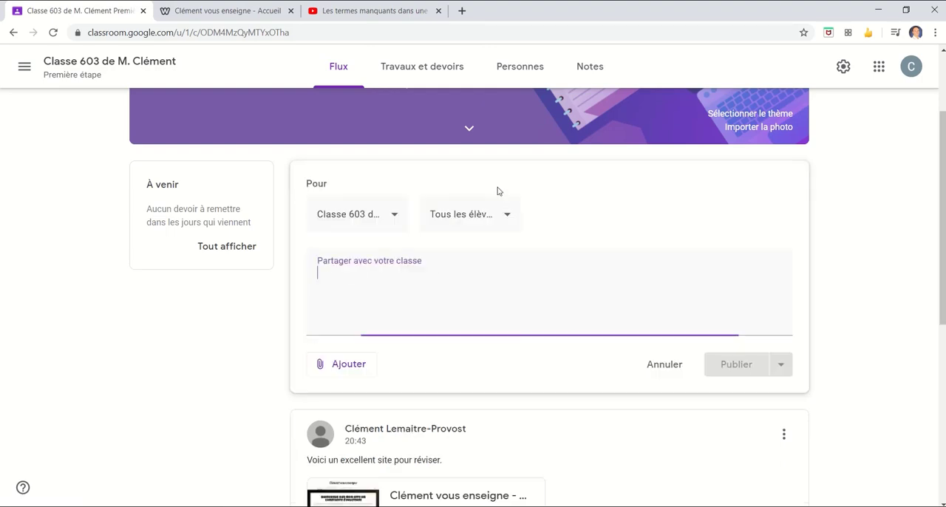
{"action": "left_click", "coordinate": [372, 370]}
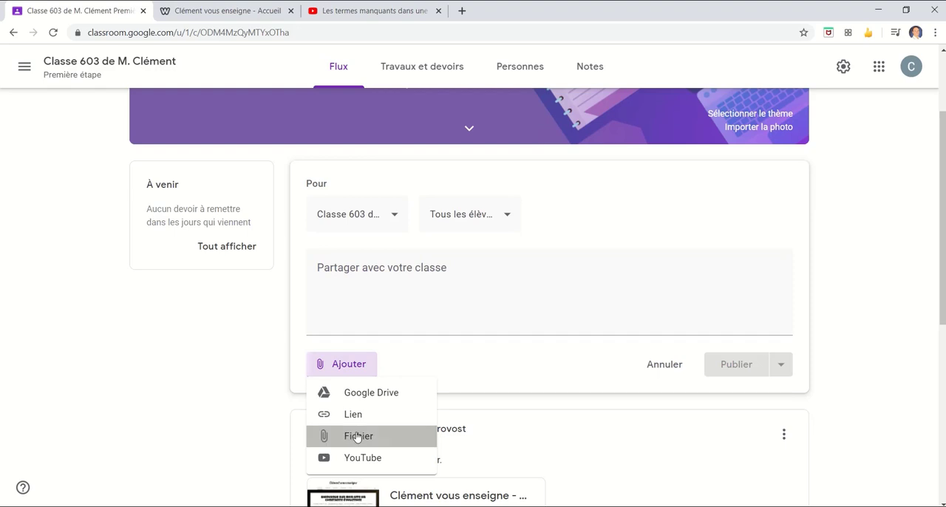
{"action": "left_click", "coordinate": [358, 436]}
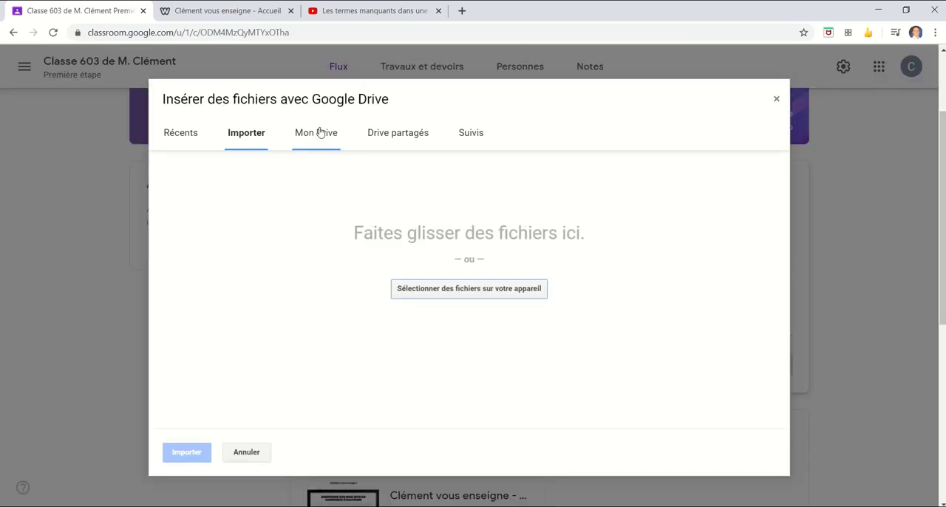
{"action": "left_click", "coordinate": [542, 502]}
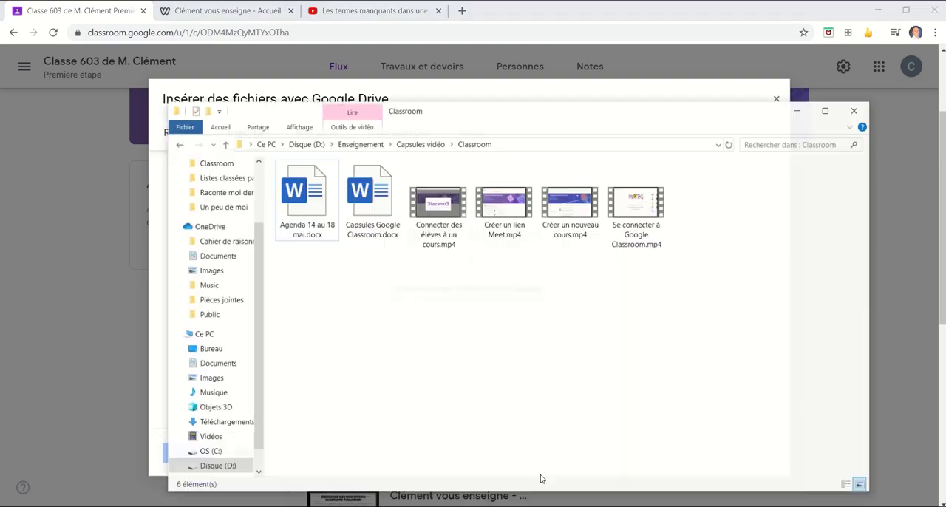
{"action": "left_click_drag", "start_coordinate": [549, 114], "coordinate": [842, 128]}
{"action": "left_click_drag", "start_coordinate": [599, 210], "coordinate": [497, 303]}
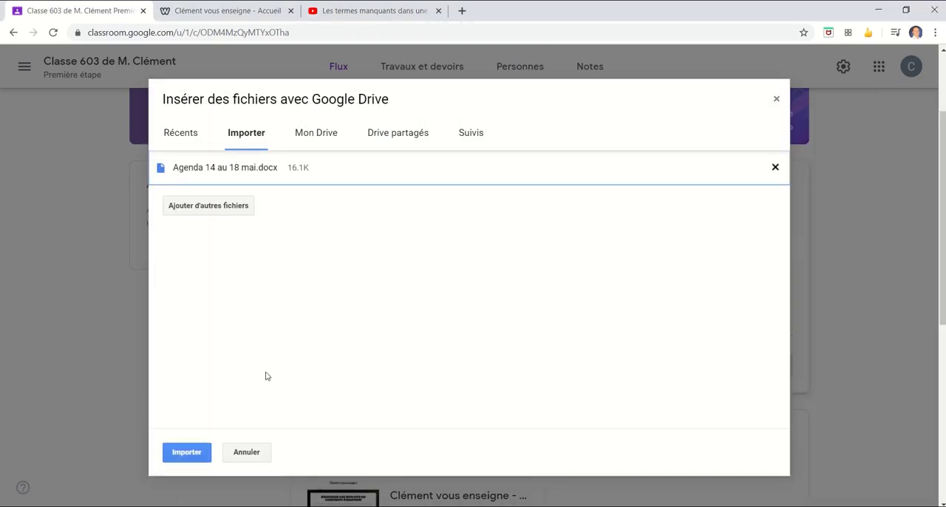
{"action": "left_click", "coordinate": [189, 452]}
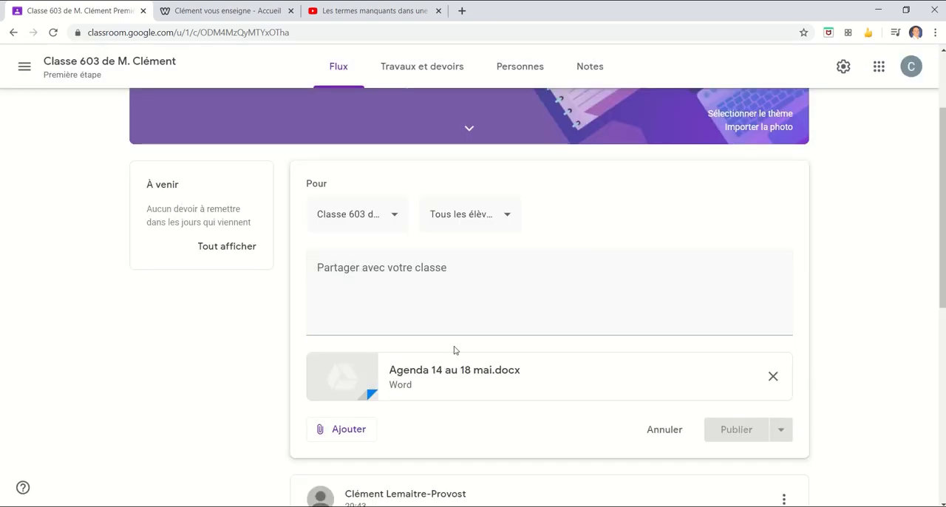
- Add the message "Voici votre agenda pour la semaine." to the agenda announcement and publish it
{"action": "left_click", "coordinate": [406, 293]}
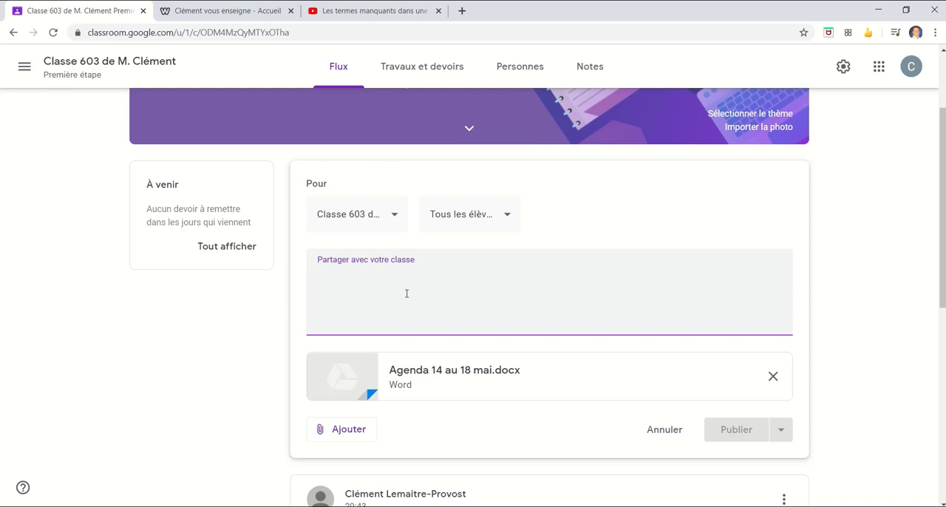
{"action": "type", "text": "Voici votre a"}
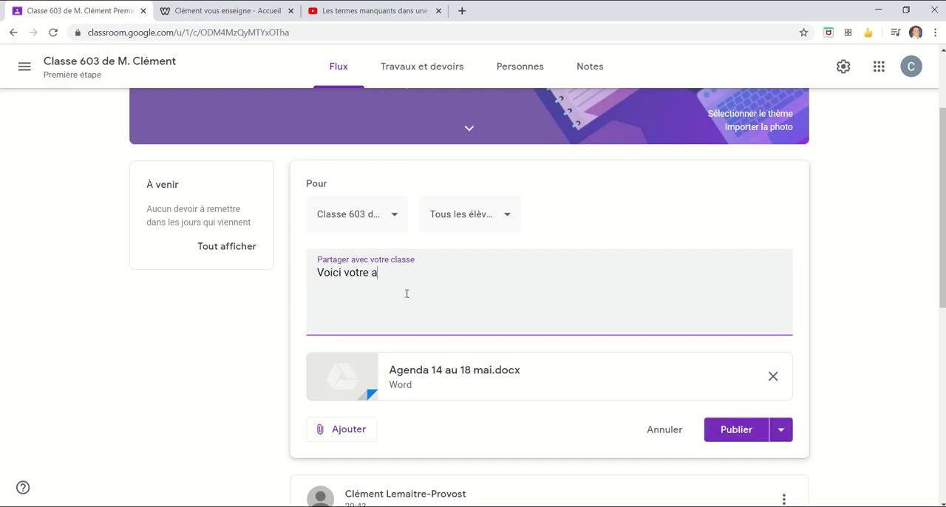
{"action": "type", "text": "genda pour la semaine."}
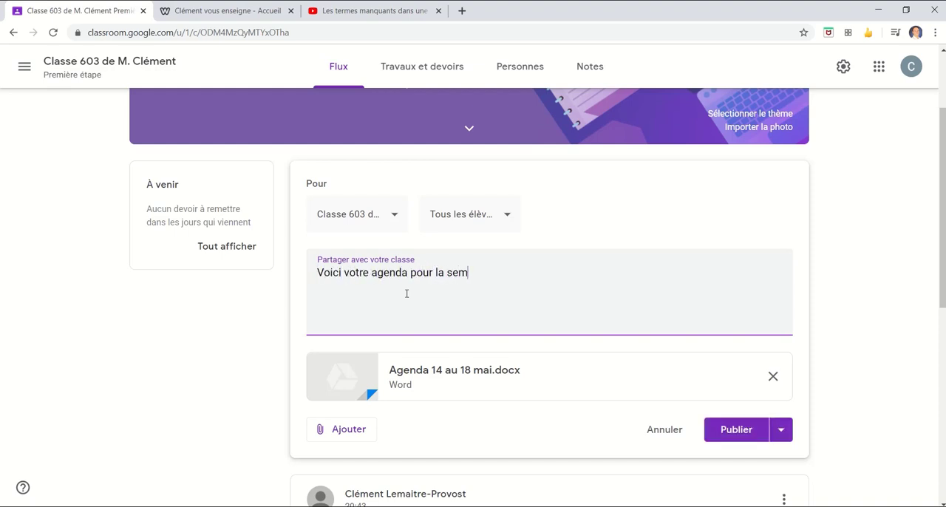
{"action": "left_click", "coordinate": [720, 429]}
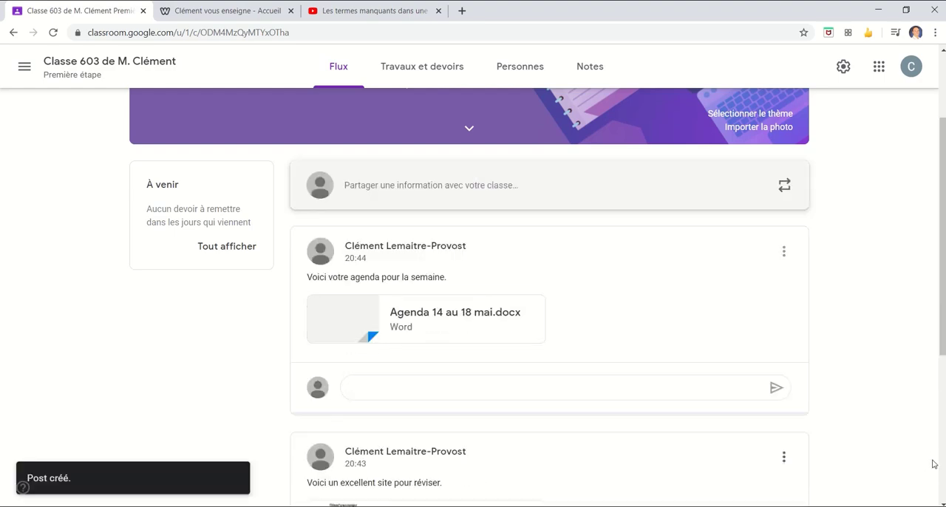
- Start a new announcement and attach the YouTube video "Les termes manquants dans une multiplication", found by searching for "termes manquants"
{"action": "left_click", "coordinate": [486, 197]}
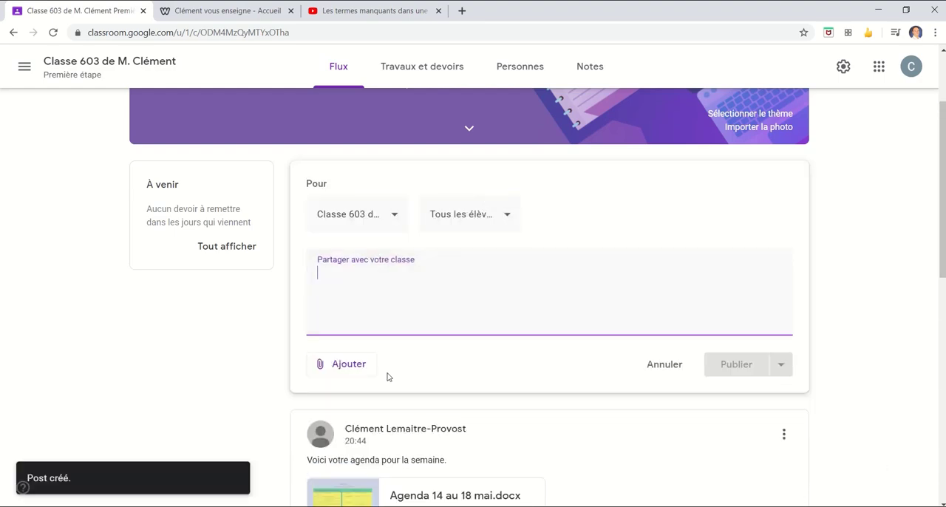
{"action": "left_click", "coordinate": [342, 364]}
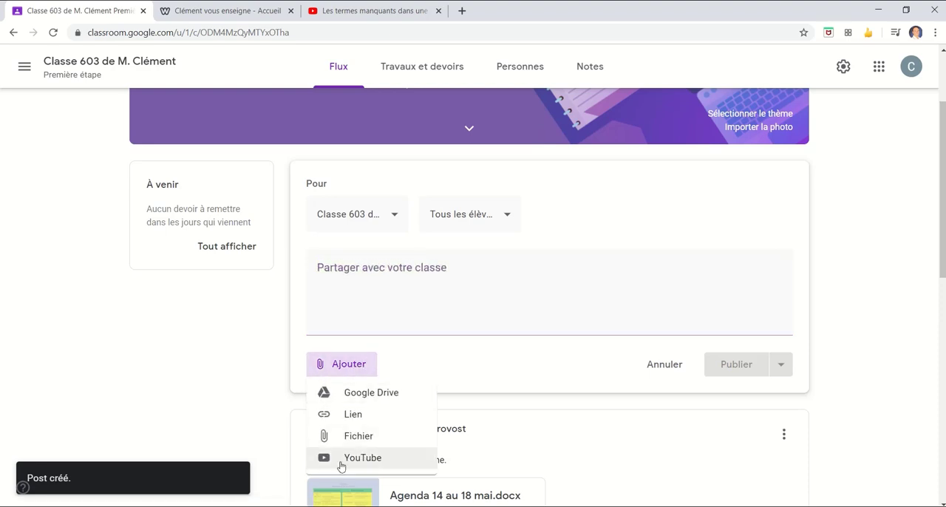
{"action": "left_click", "coordinate": [388, 467]}
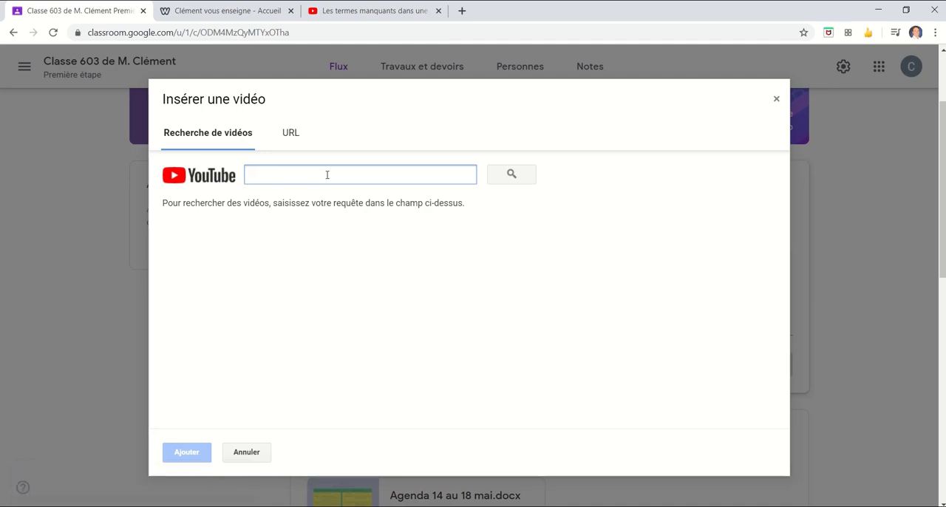
{"action": "type", "text": "termes manquants"}
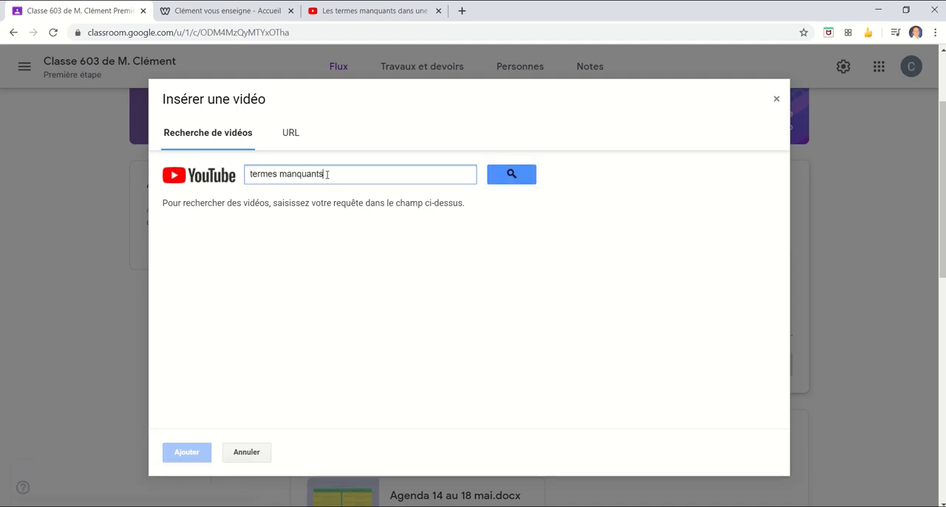
{"action": "key", "text": "Return"}
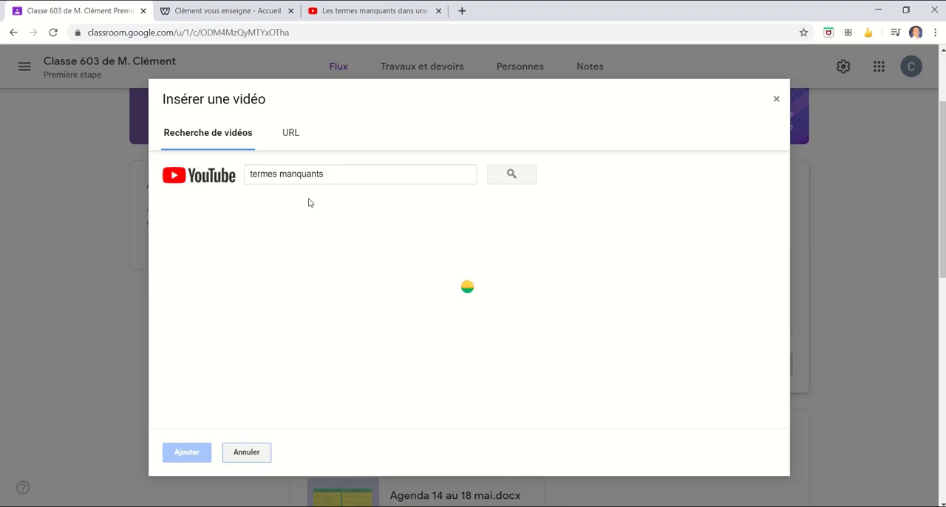
{"action": "scroll", "coordinate": [277, 269], "scroll_direction": "down", "scroll_amount": 3}
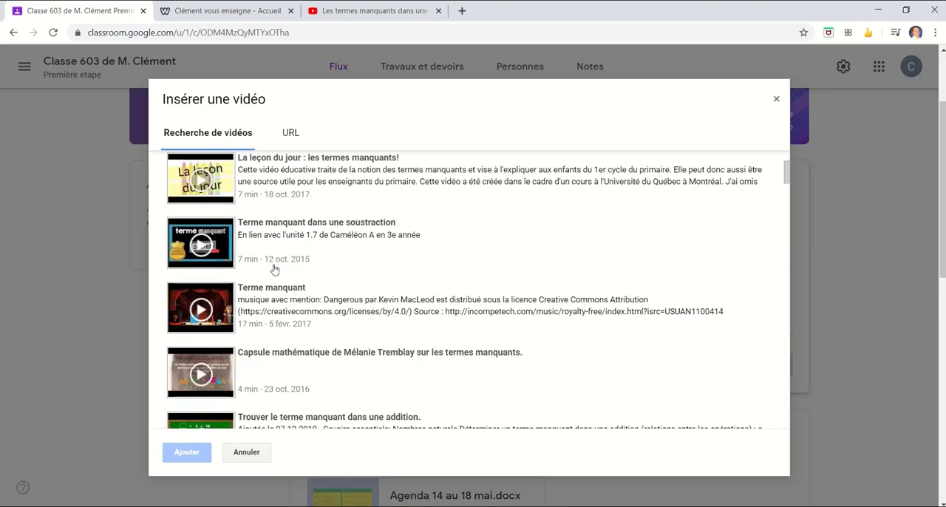
{"action": "scroll", "coordinate": [281, 270], "scroll_direction": "down", "scroll_amount": 2}
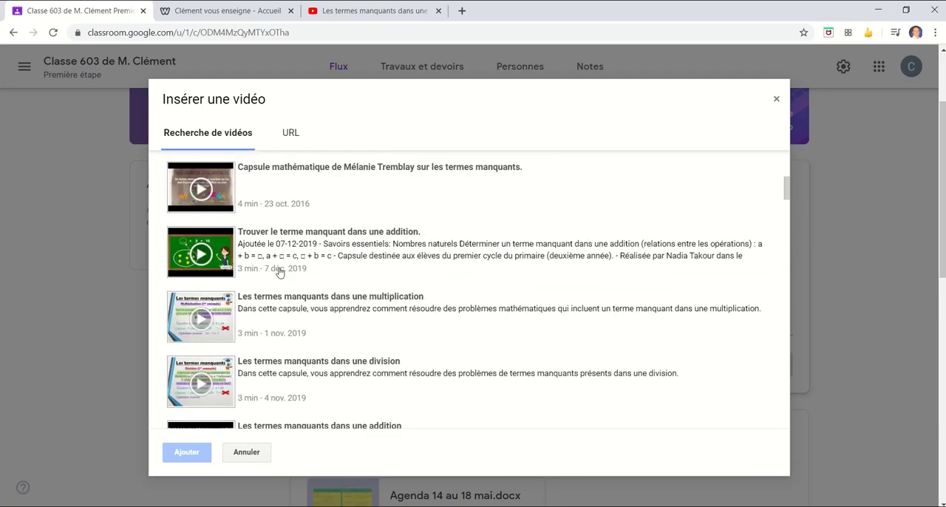
{"action": "left_click", "coordinate": [325, 305]}
{"action": "left_click", "coordinate": [198, 453]}
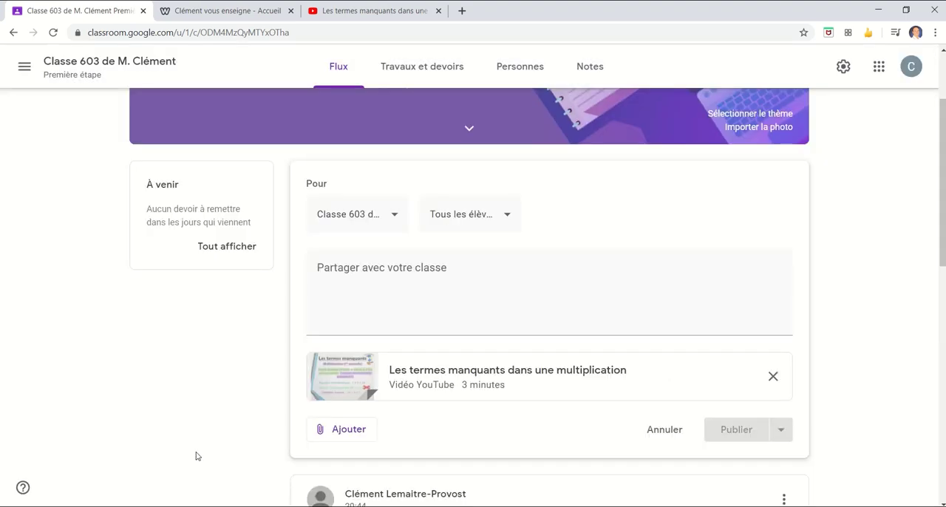
- Attach a second YouTube video, "Les termes manquants dans une addition", using the URL copied from its page open in the browser
{"action": "left_click", "coordinate": [341, 429]}
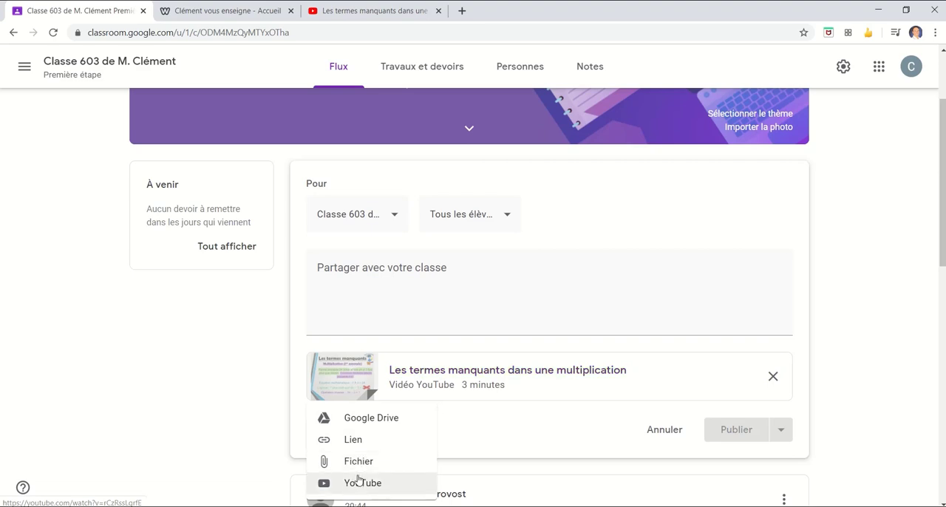
{"action": "left_click", "coordinate": [360, 484]}
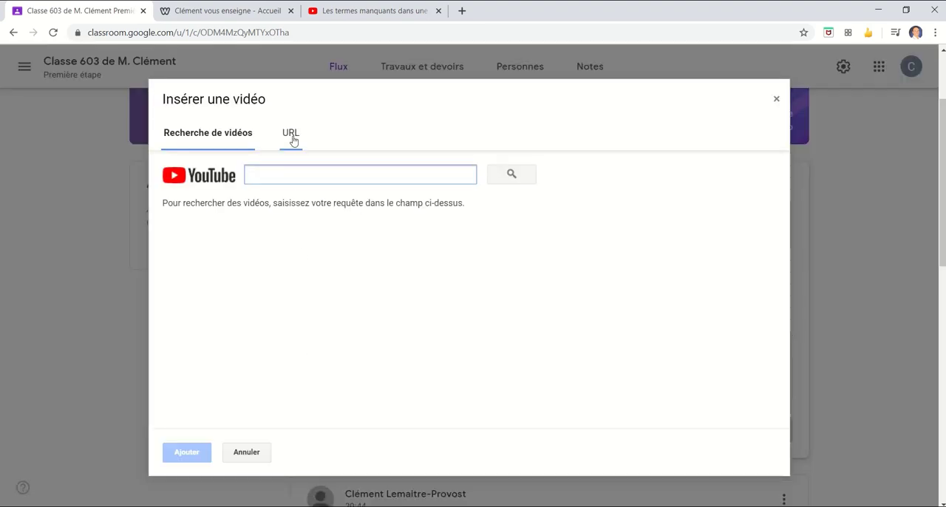
{"action": "left_click", "coordinate": [290, 136]}
{"action": "left_click", "coordinate": [318, 10]}
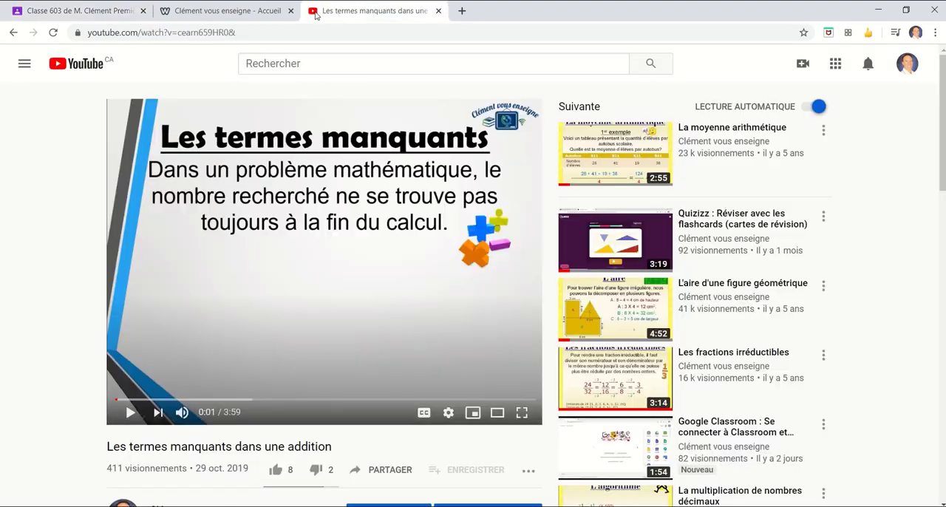
{"action": "left_click", "coordinate": [194, 32]}
{"action": "key", "text": "ctrl+c"}
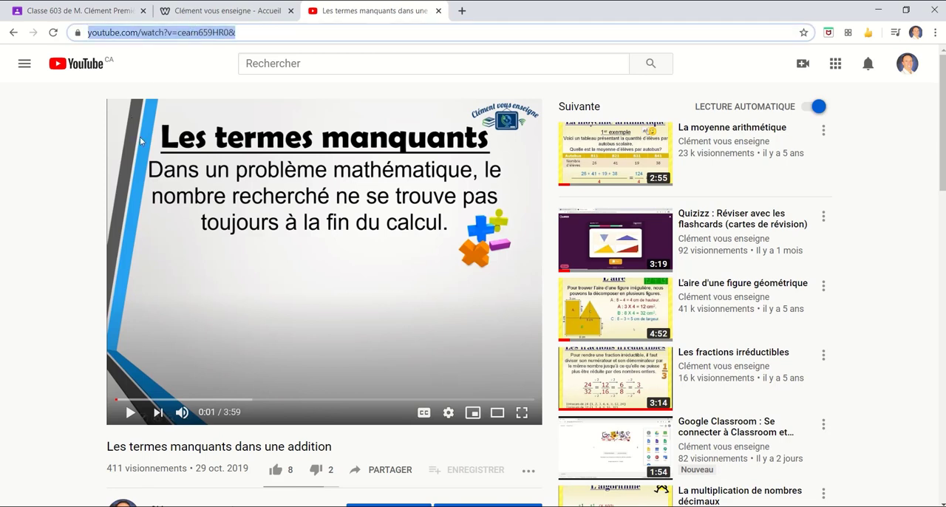
{"action": "left_click", "coordinate": [79, 9]}
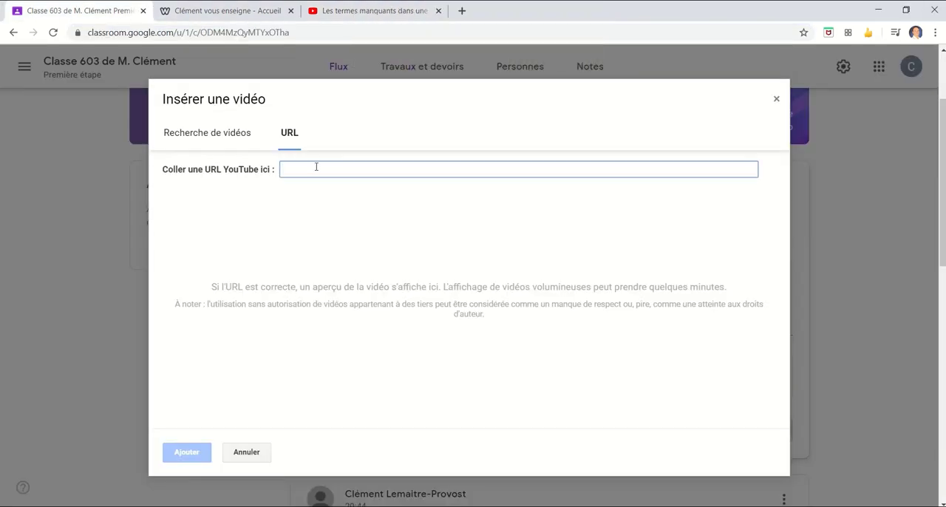
{"action": "key", "text": "ctrl+v"}
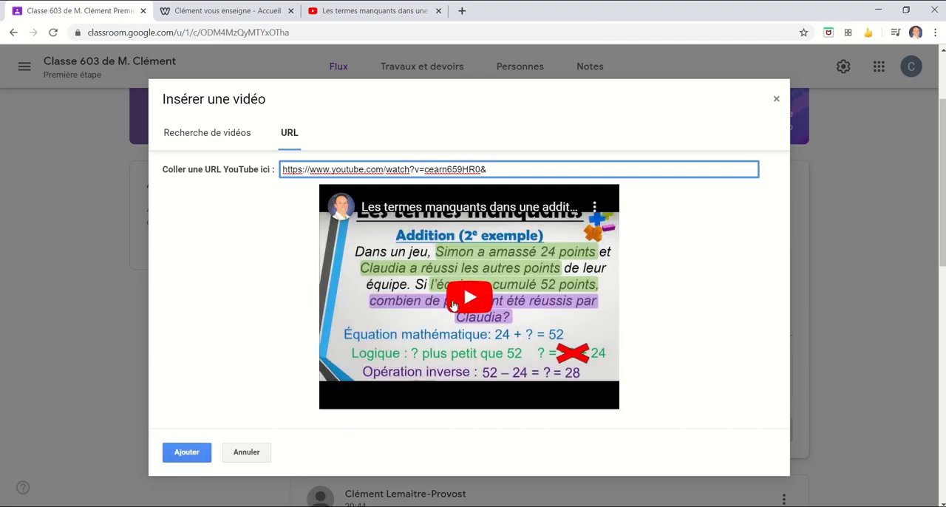
{"action": "left_click", "coordinate": [186, 452]}
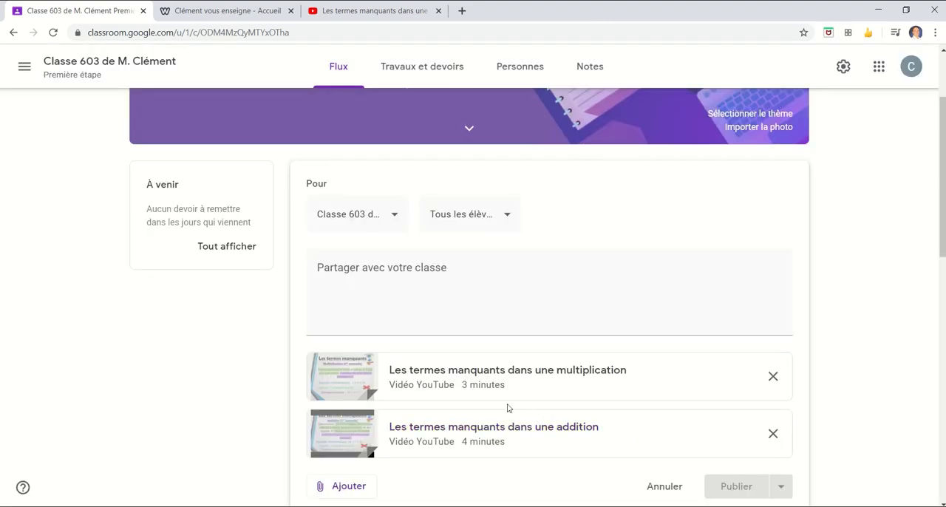
- Add the message "Voici 2 vidéos expliquant les termes manquants." to the video announcement and publish it
{"action": "left_click", "coordinate": [475, 274]}
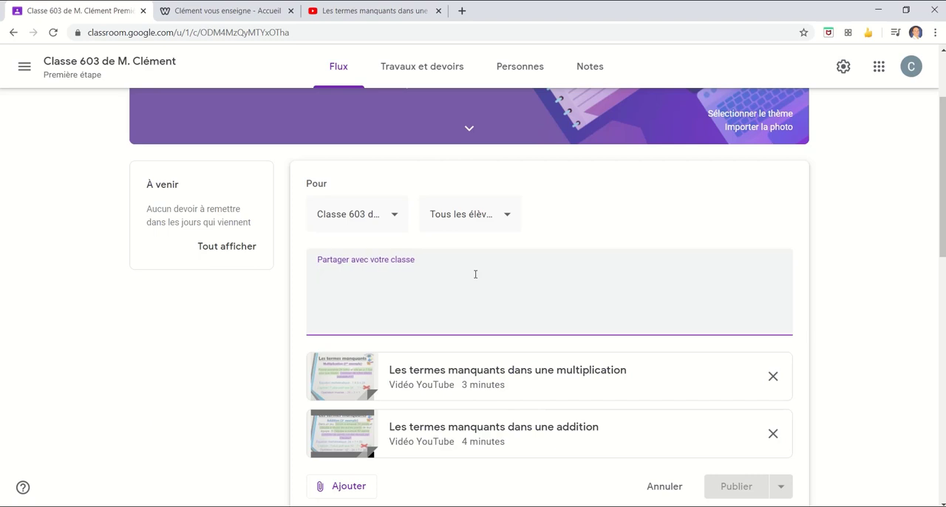
{"action": "type", "text": "Voici 2 "}
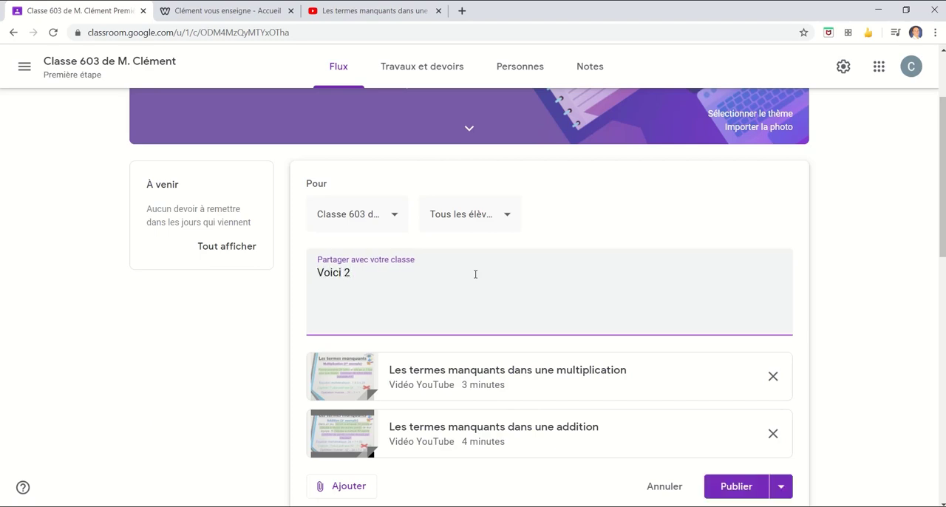
{"action": "type", "text": "vidéos expliquant"}
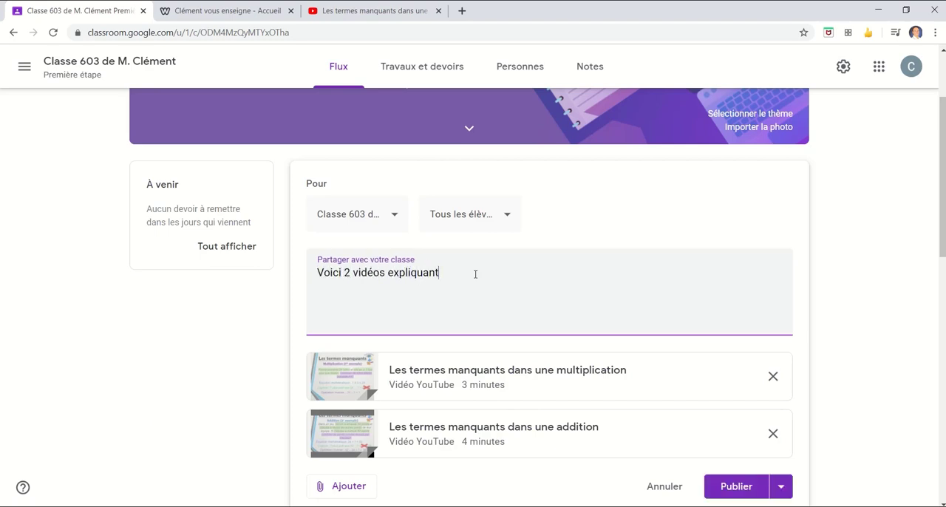
{"action": "type", "text": " d"}
{"action": "key", "text": "BackSpace"}
{"action": "type", "text": "les termes manquants."}
{"action": "left_click", "coordinate": [734, 486]}
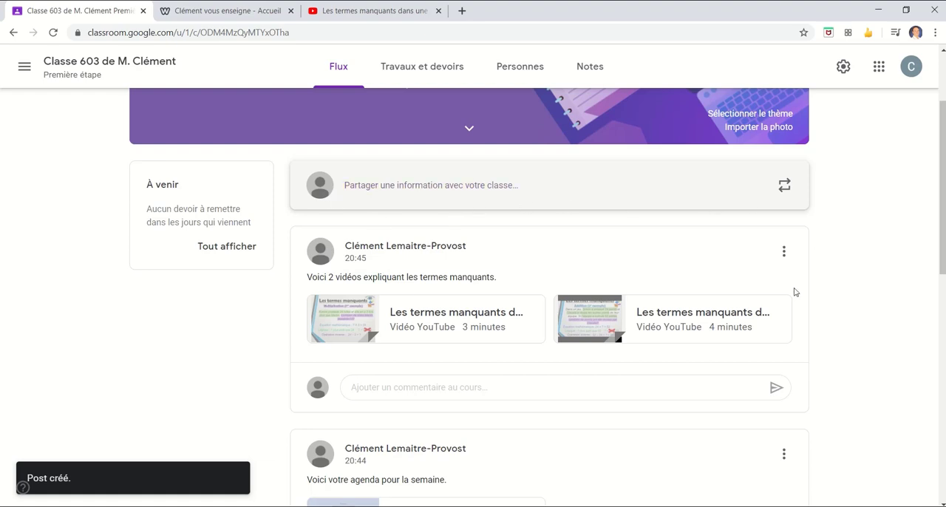
- Move the "Voici votre agenda pour la semaine." announcement to the top of the stream
{"action": "scroll", "coordinate": [791, 254], "scroll_direction": "down", "scroll_amount": 3}
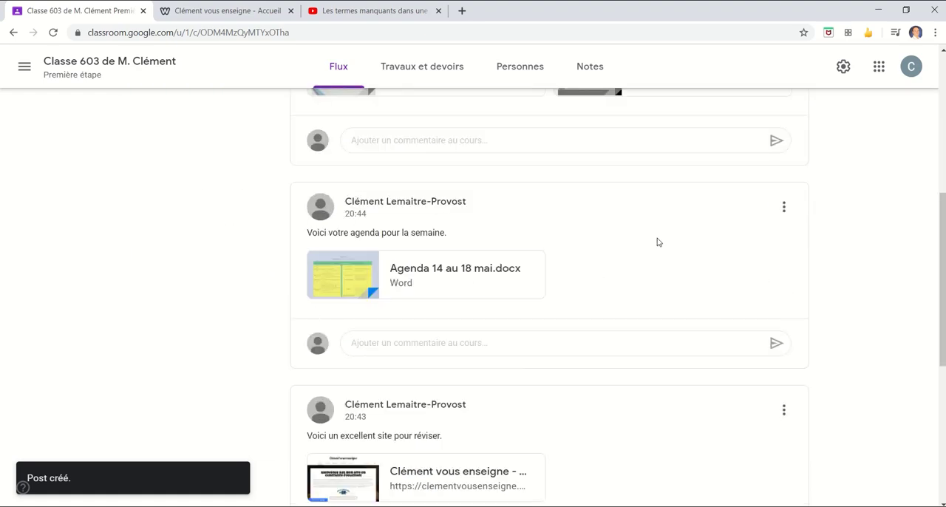
{"action": "left_click", "coordinate": [784, 211]}
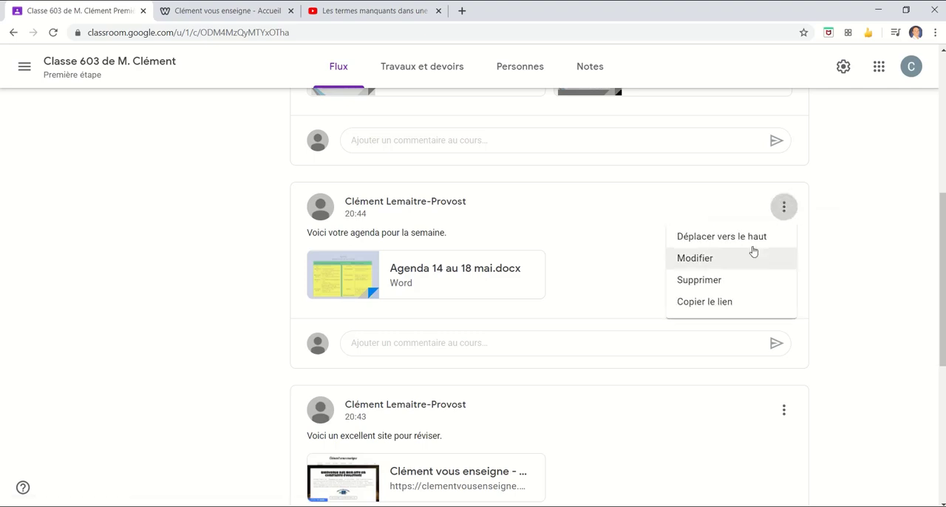
{"action": "left_click", "coordinate": [693, 240]}
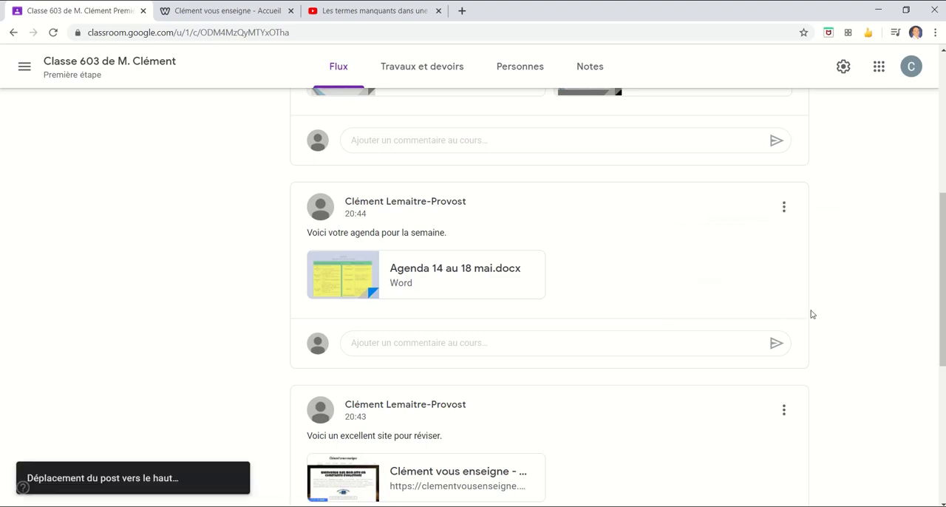
{"action": "scroll", "coordinate": [798, 347], "scroll_direction": "up", "scroll_amount": 2}
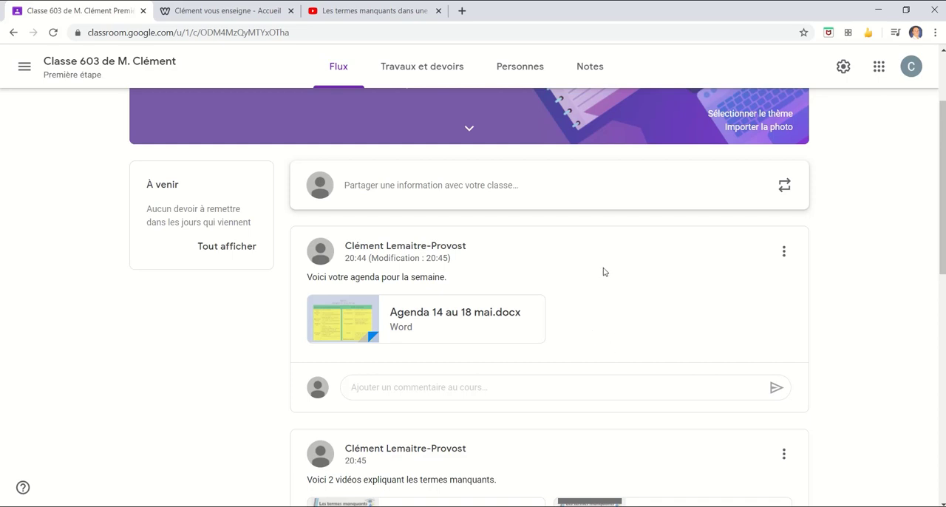
- Review the stream's posting and commenting permission options for students in the course settings, leaving without a change
{"action": "left_click", "coordinate": [842, 68]}
{"action": "scroll", "coordinate": [665, 259], "scroll_direction": "down", "scroll_amount": 3}
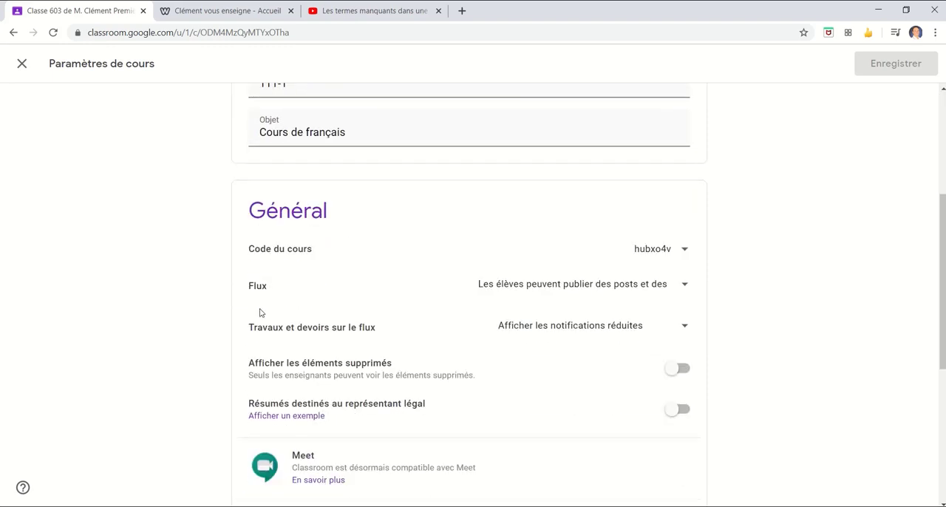
{"action": "left_click_drag", "start_coordinate": [249, 287], "coordinate": [269, 287]}
{"action": "left_click", "coordinate": [683, 284]}
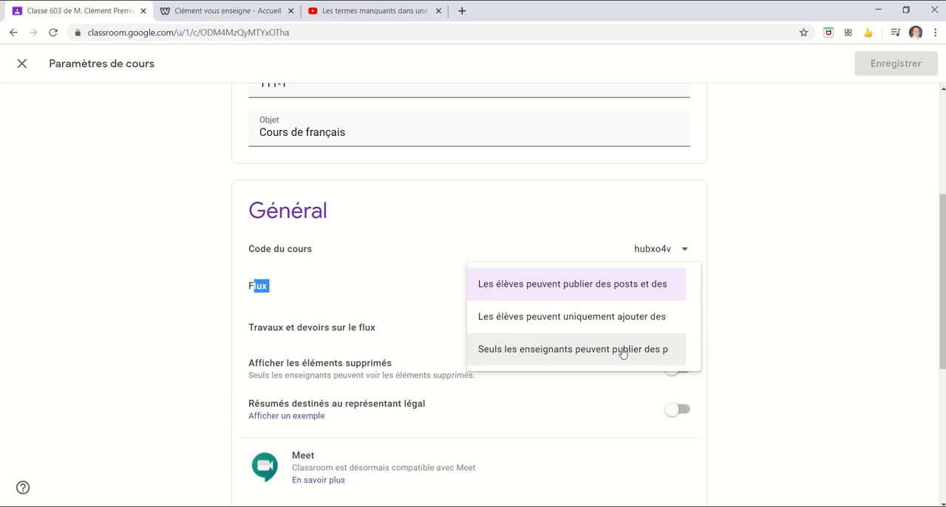
{"action": "left_click", "coordinate": [792, 296]}
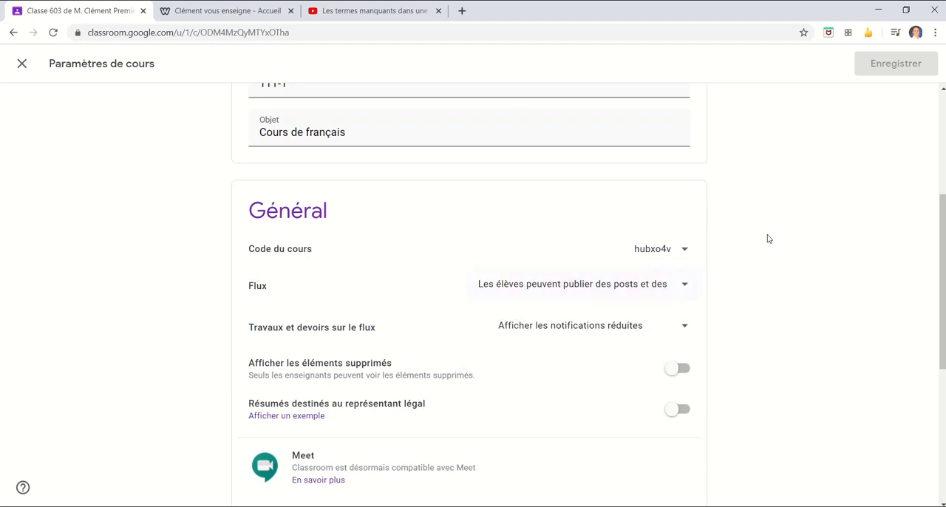
{"action": "left_click", "coordinate": [20, 71]}
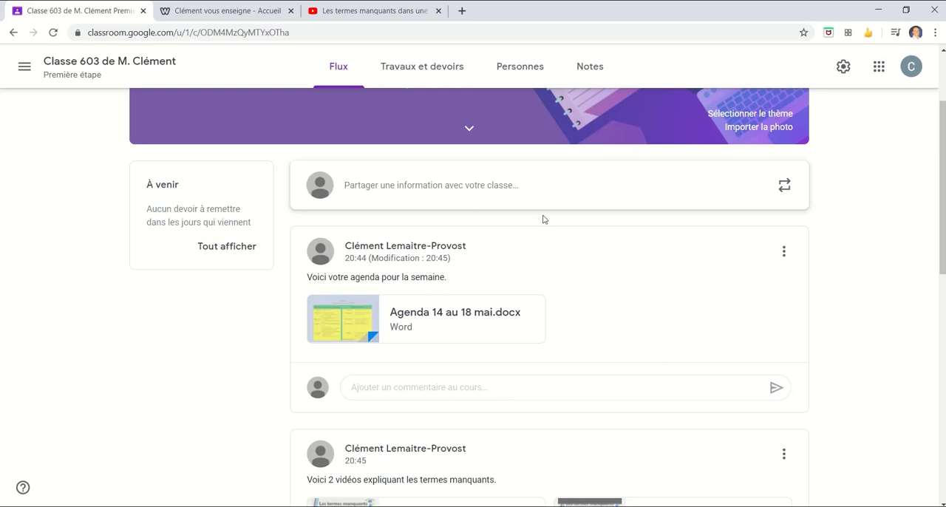
- Select the student in the class's people list, view the available actions, including blocking posts and comments, and return to the stream
{"action": "left_click", "coordinate": [545, 80]}
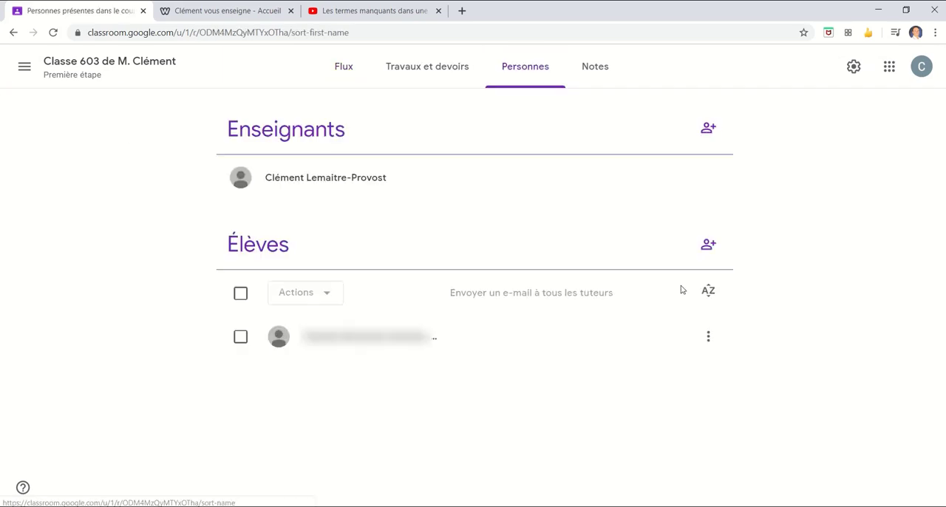
{"action": "left_click", "coordinate": [241, 339]}
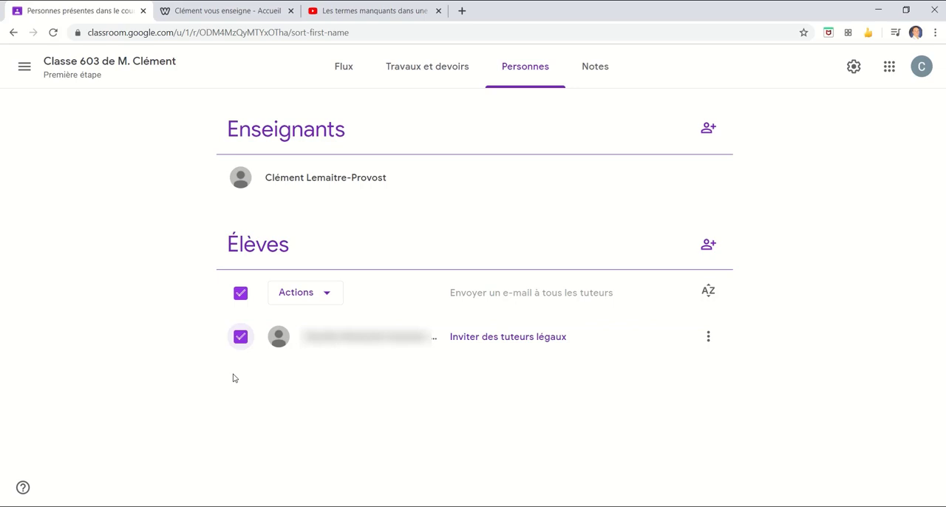
{"action": "left_click", "coordinate": [330, 295]}
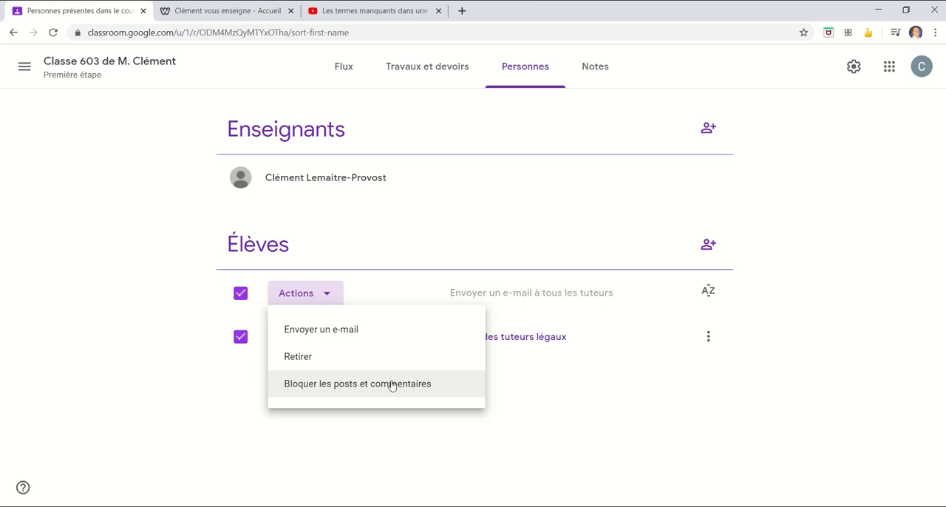
{"action": "left_click", "coordinate": [797, 435]}
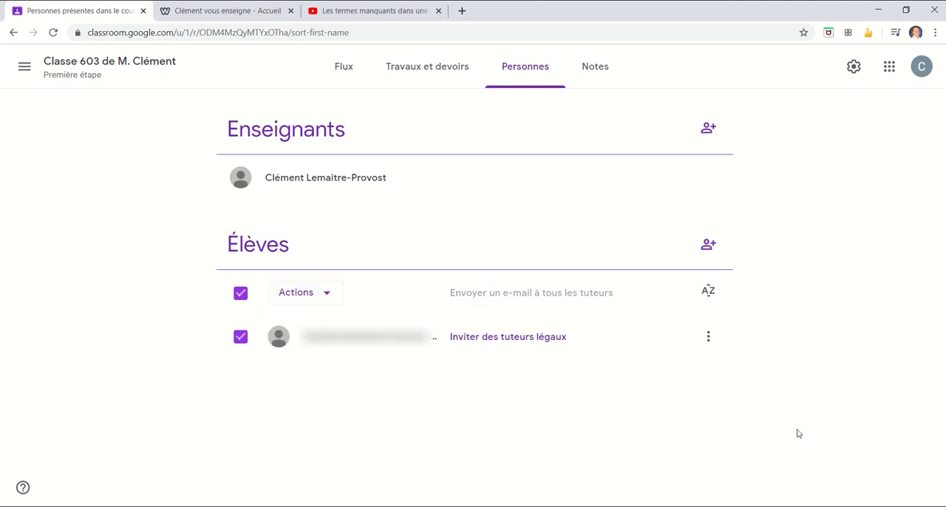
{"action": "left_click", "coordinate": [338, 79]}
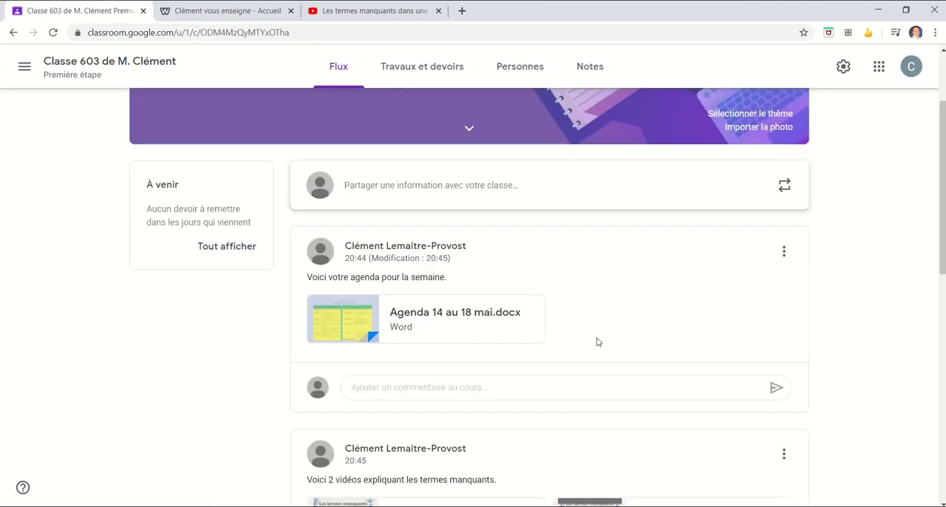